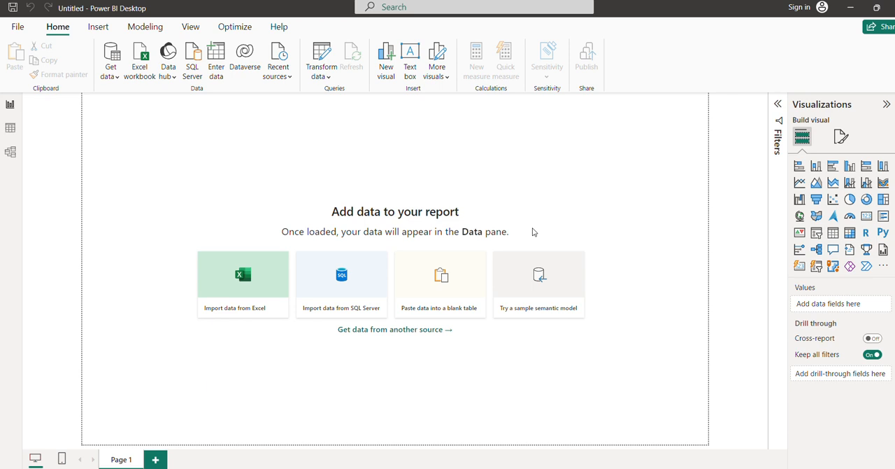
# Load the financials table from the sample semantic model's Financial Sample.xlsx into the report
pyautogui.click(532, 276)
pyautogui.click(526, 324)
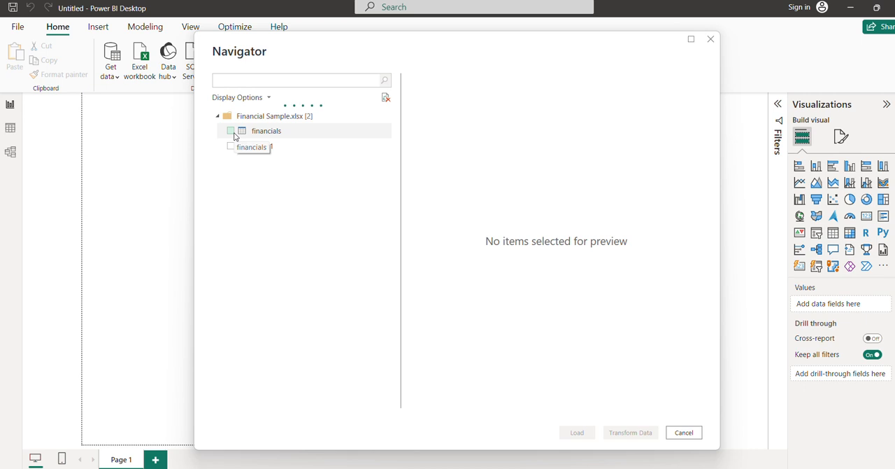
pyautogui.click(236, 133)
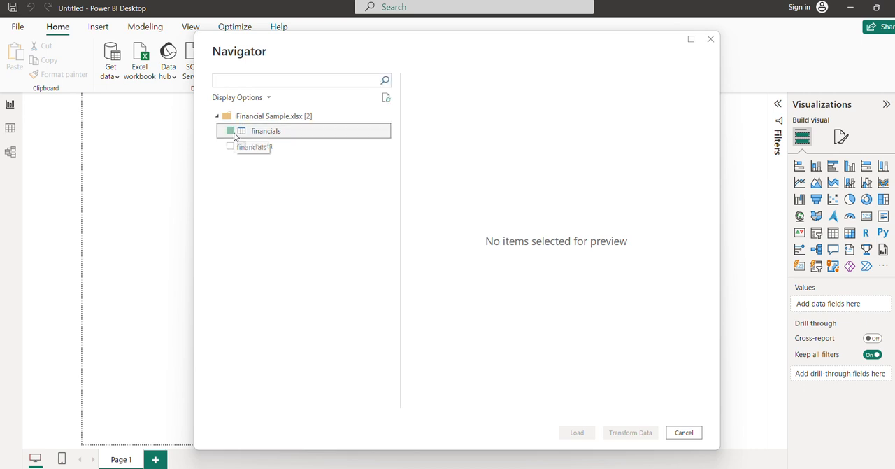
pyautogui.click(230, 131)
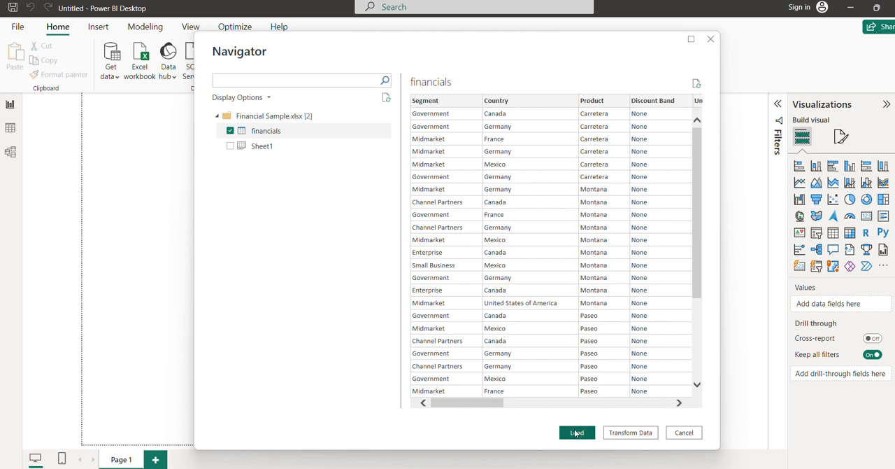
pyautogui.click(576, 432)
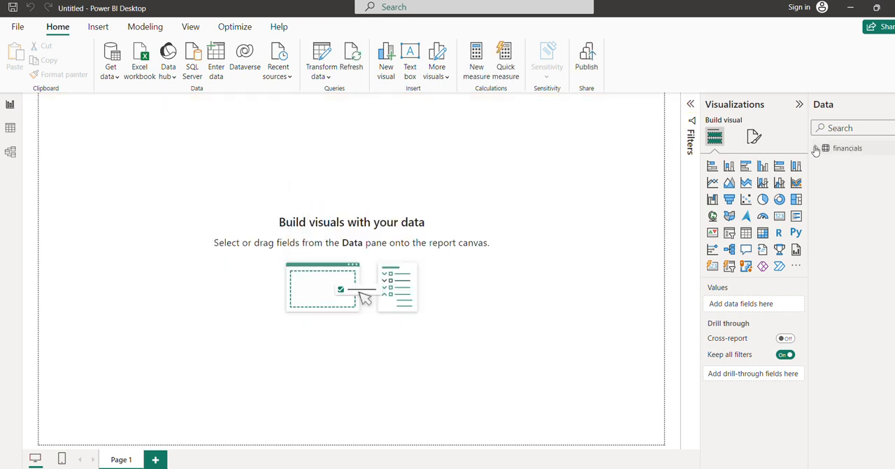
# Add a month-over-month change quick measure to the financials table, with Gross Sales as base value and Date as the date field
pyautogui.click(10, 129)
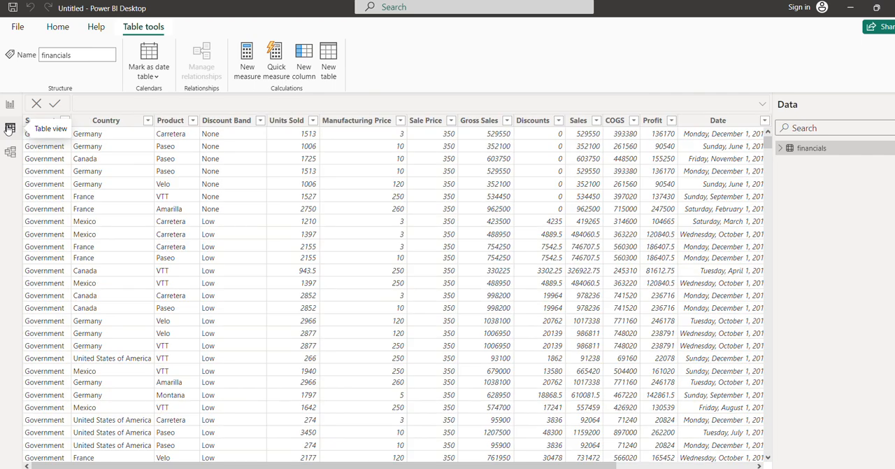
pyautogui.click(276, 68)
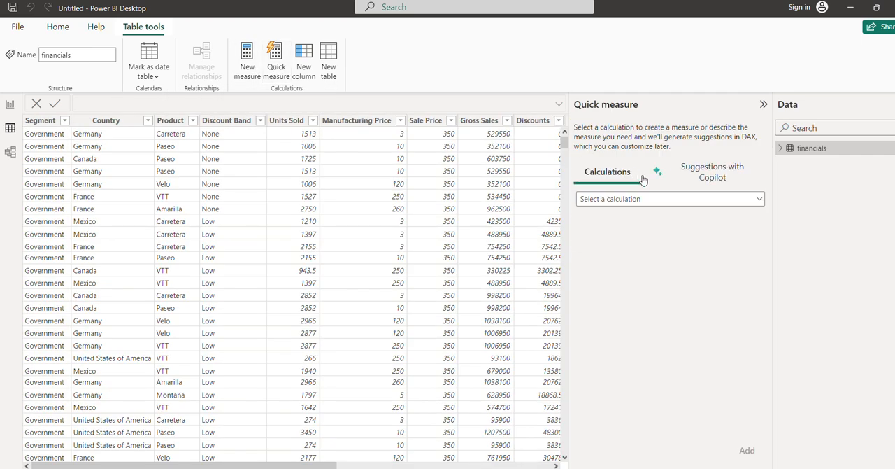
pyautogui.click(709, 200)
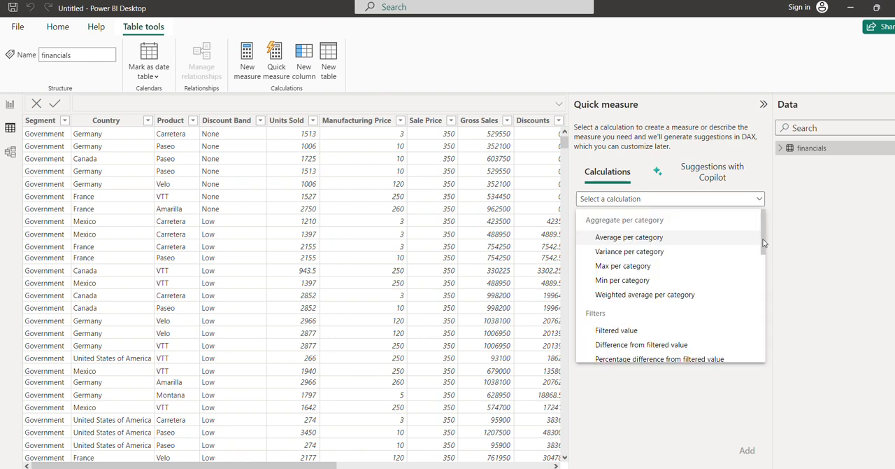
pyautogui.moveTo(764, 242); pyautogui.dragTo(757, 295)
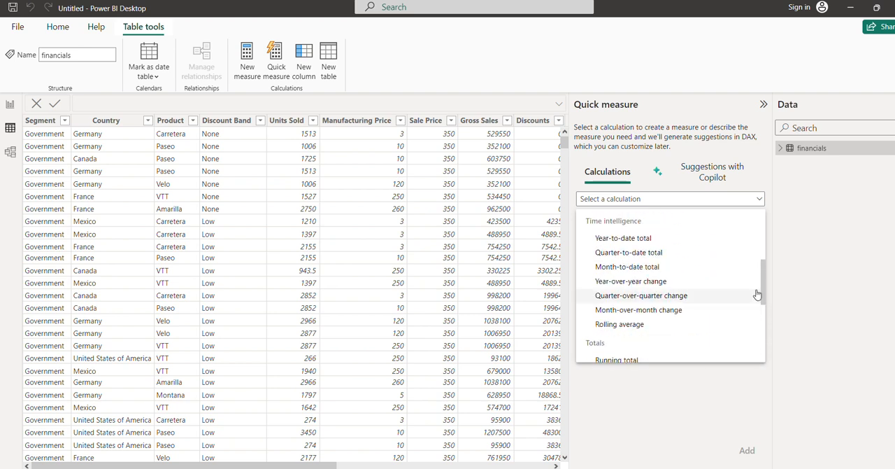
pyautogui.click(671, 309)
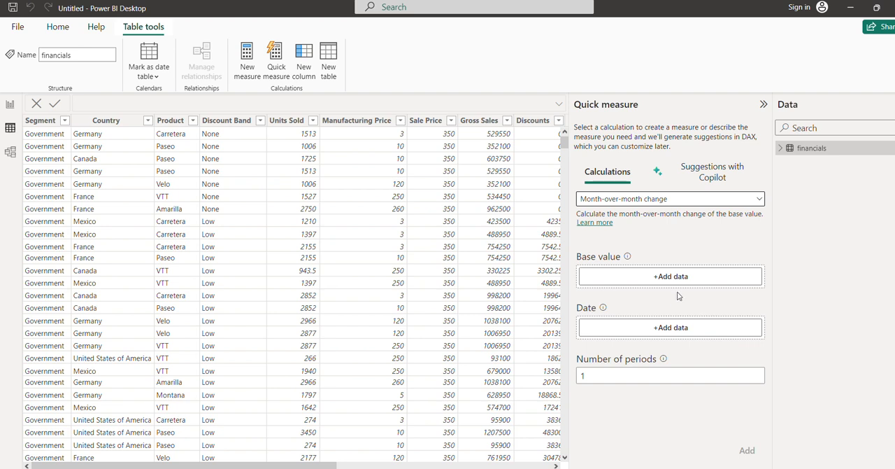
pyautogui.click(678, 278)
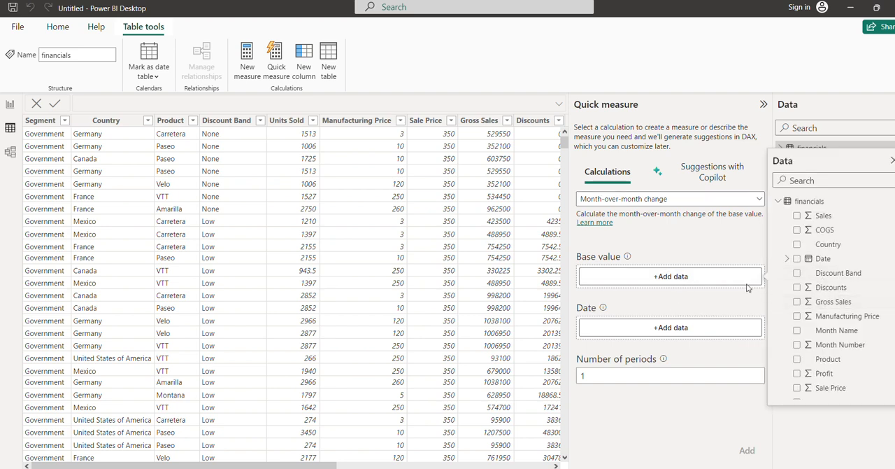
pyautogui.click(798, 305)
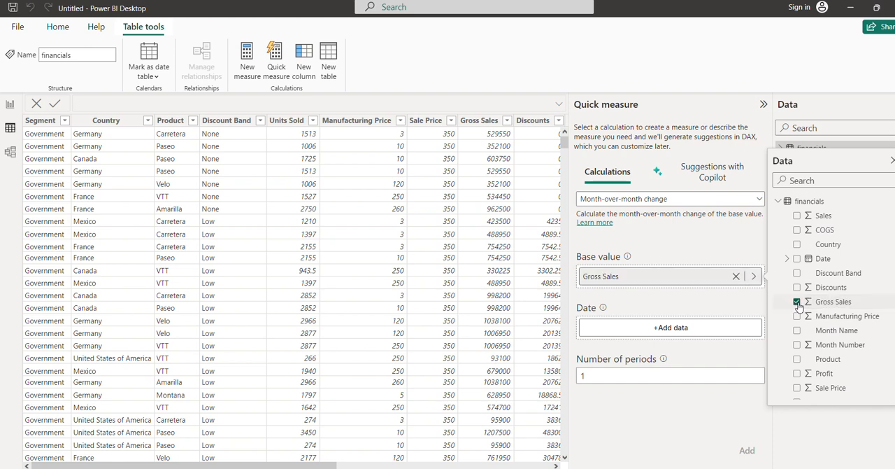
pyautogui.click(720, 336)
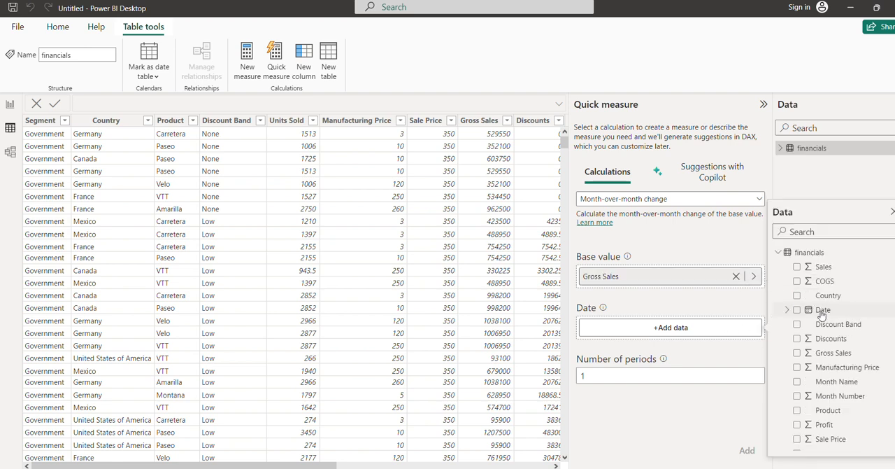
pyautogui.click(798, 310)
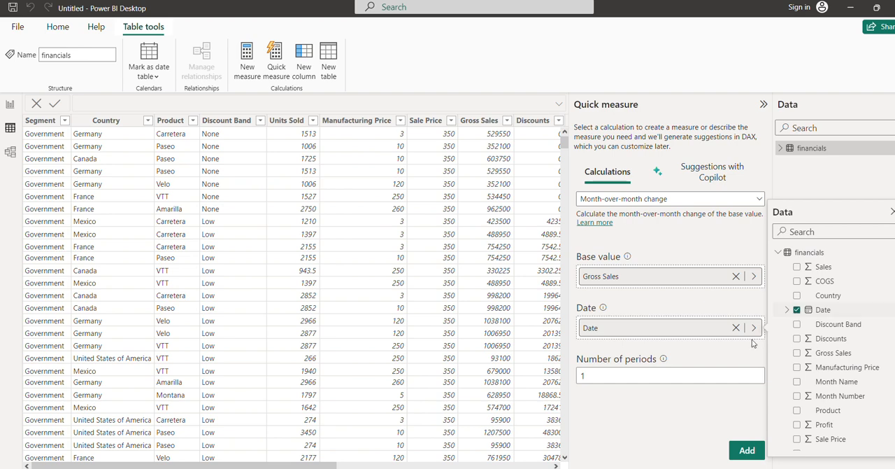
pyautogui.click(747, 450)
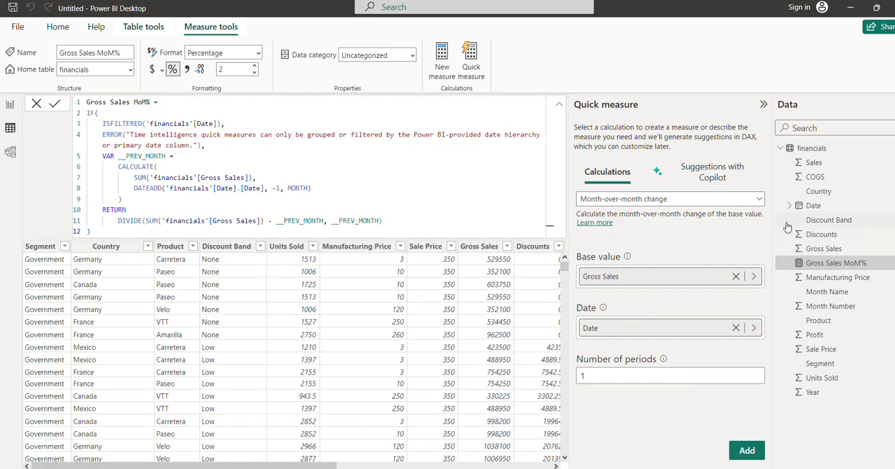
# Add a quarter-over-quarter change quick measure using the same Gross Sales base value and Date field
pyautogui.click(761, 201)
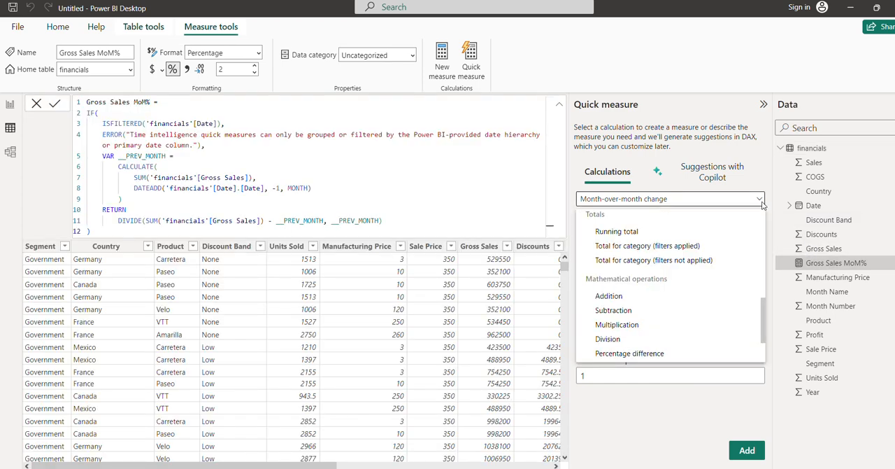
pyautogui.moveTo(765, 319); pyautogui.dragTo(764, 297)
pyautogui.click(679, 259)
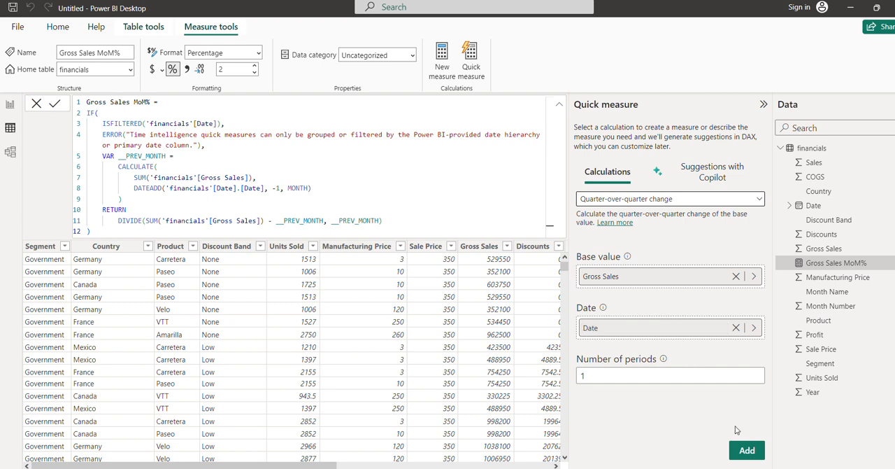
pyautogui.click(747, 450)
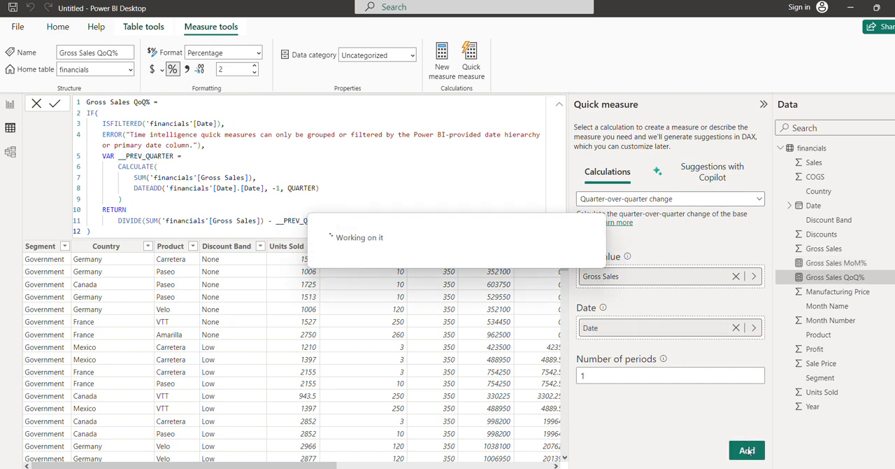
# Add a year-over-year change quick measure for Gross Sales by Date and leave the measure's formula
pyautogui.click(756, 199)
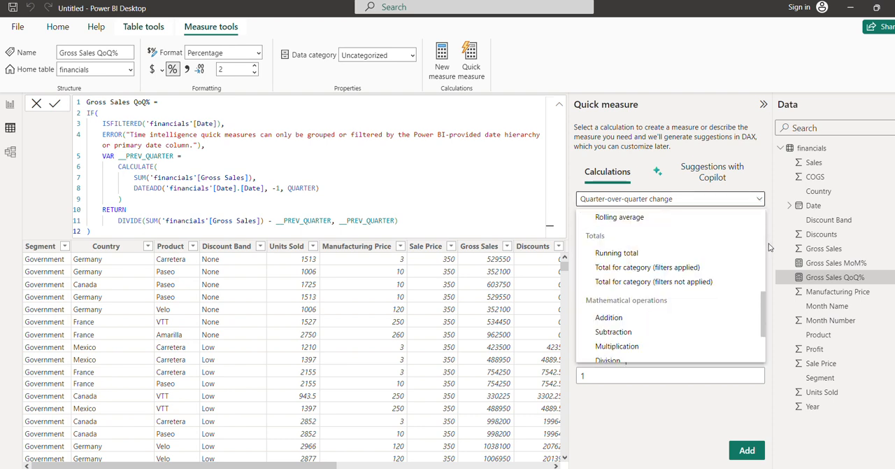
pyautogui.scroll(3, 762, 286)
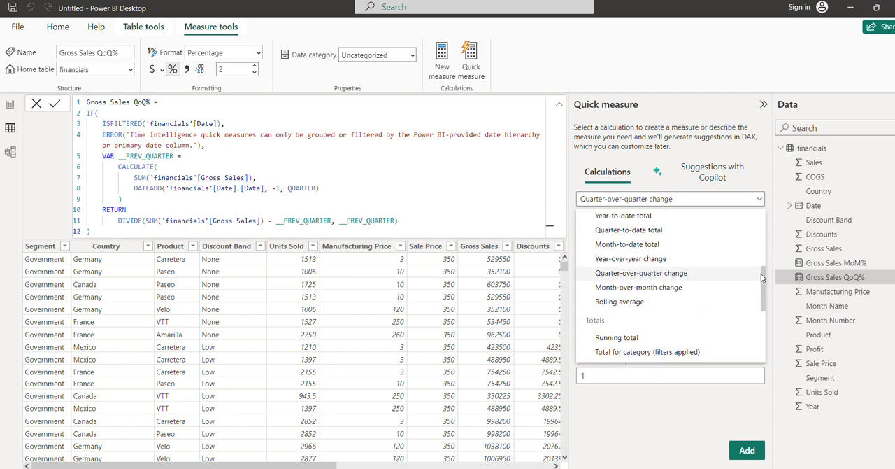
pyautogui.click(681, 259)
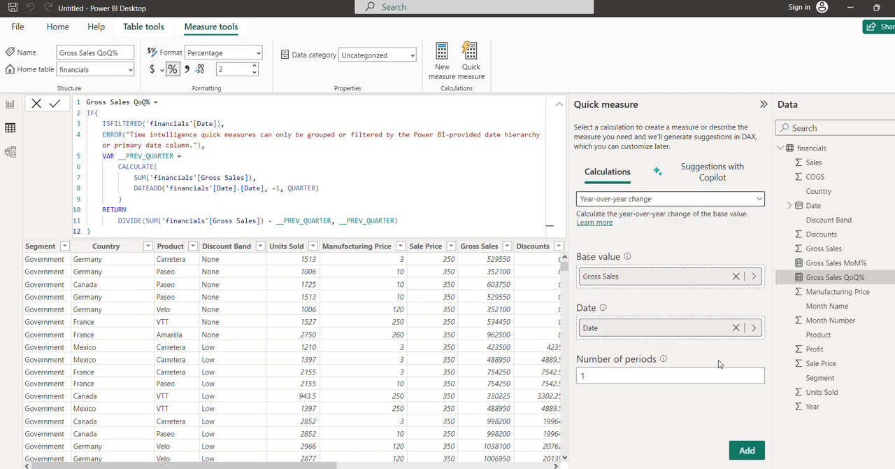
pyautogui.click(747, 449)
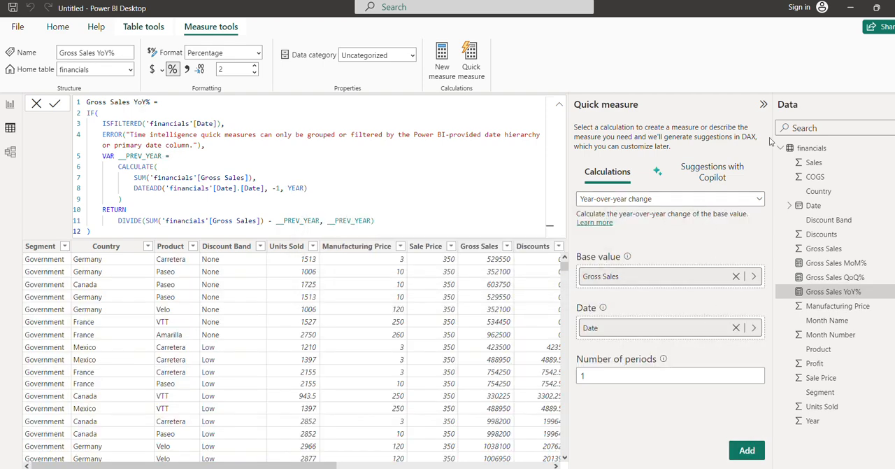
pyautogui.click(360, 322)
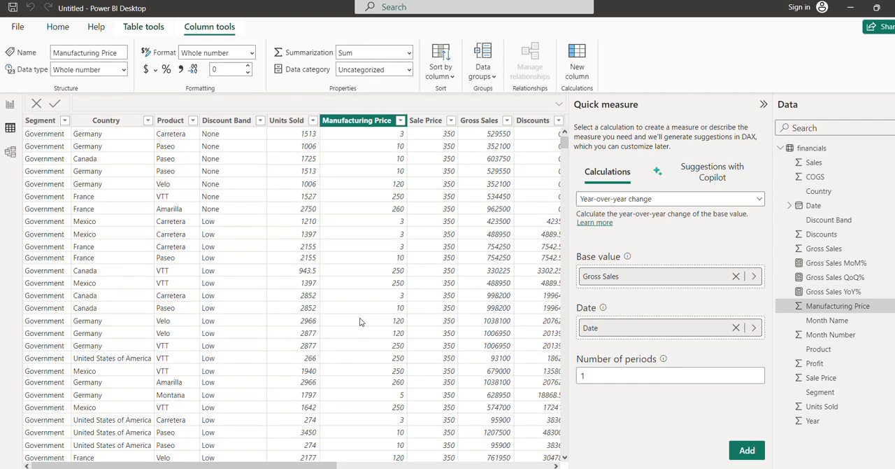
# Return to the report view and start a new fields parameter named "demo - field parm sel"
pyautogui.click(10, 106)
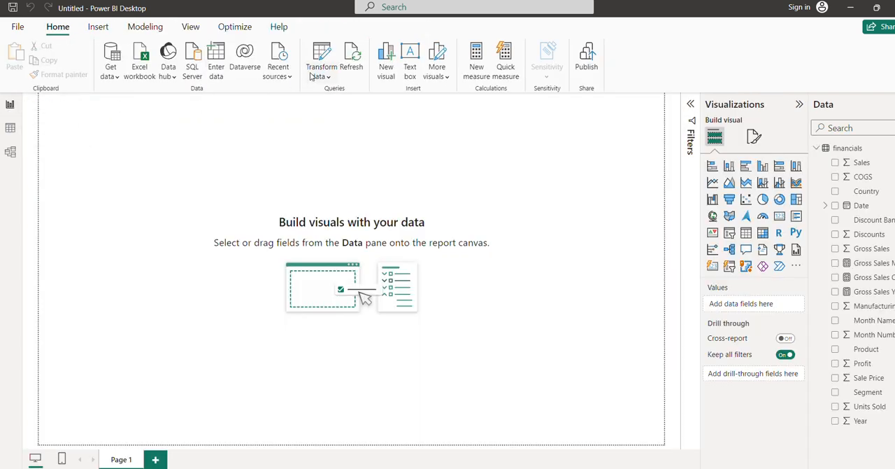
pyautogui.click(144, 28)
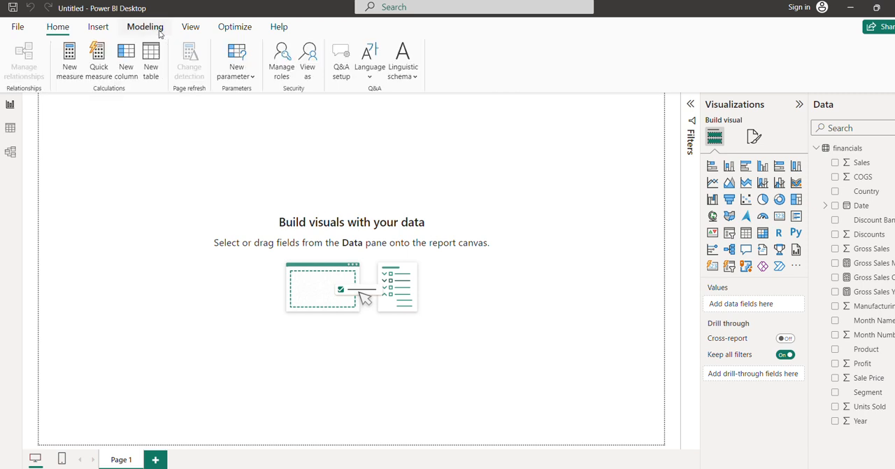
pyautogui.click(252, 77)
pyautogui.click(231, 116)
pyautogui.click(332, 165)
pyautogui.doubleClick(331, 165)
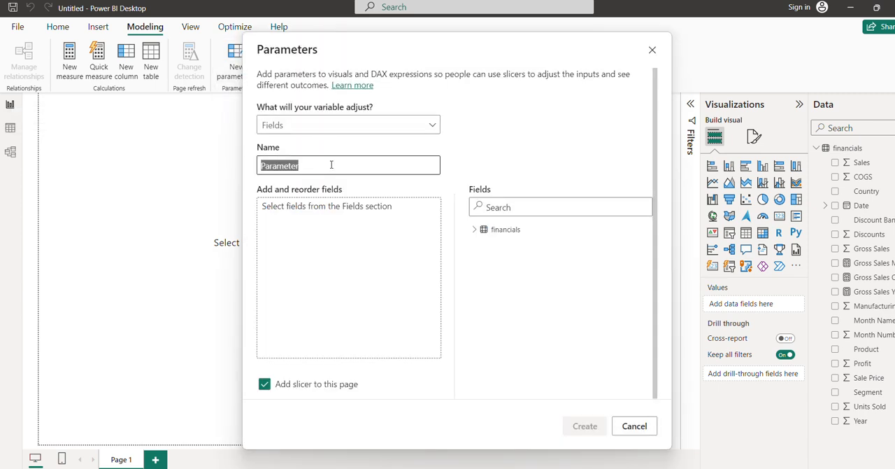
pyautogui.write('demo')
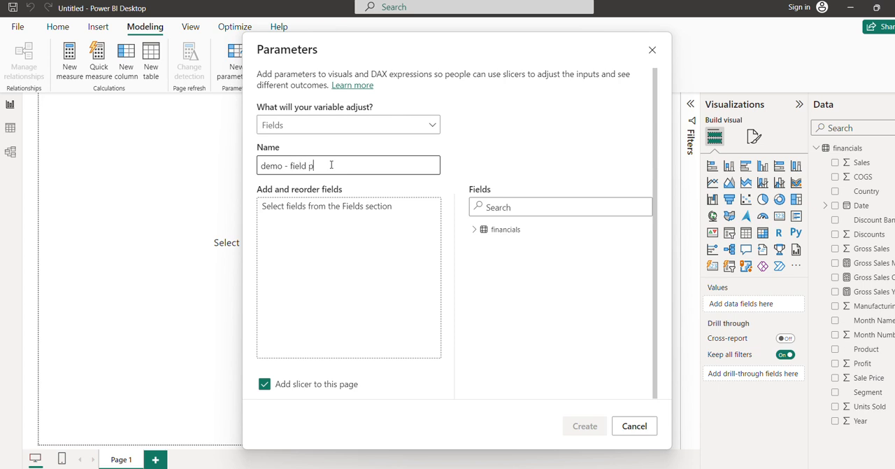
pyautogui.write('- field parm sel')
# Add Gross Sales MoM%, Gross Sales QoQ% and Gross Sales YoY% to the parameter and create it with a slicer on the page
pyautogui.click(475, 230)
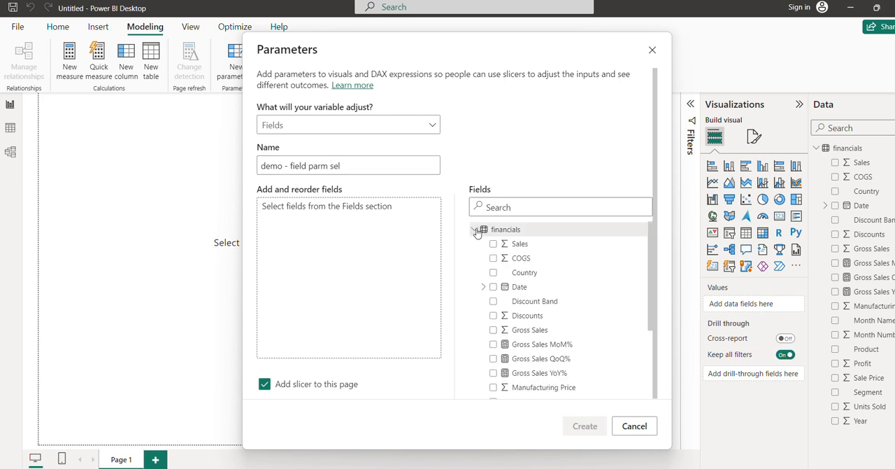
pyautogui.click(493, 344)
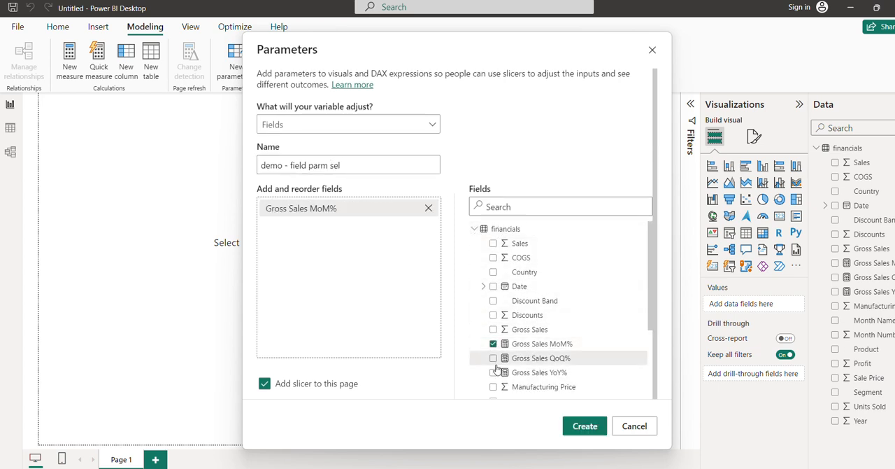
pyautogui.click(493, 358)
pyautogui.click(493, 372)
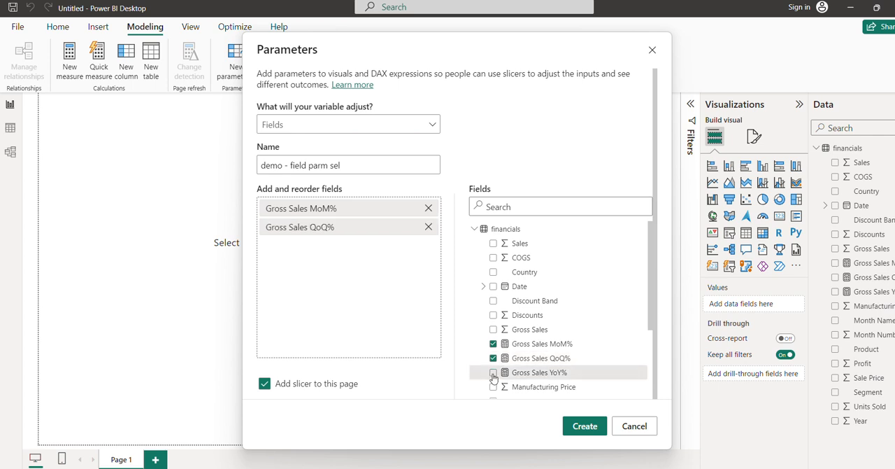
pyautogui.click(572, 425)
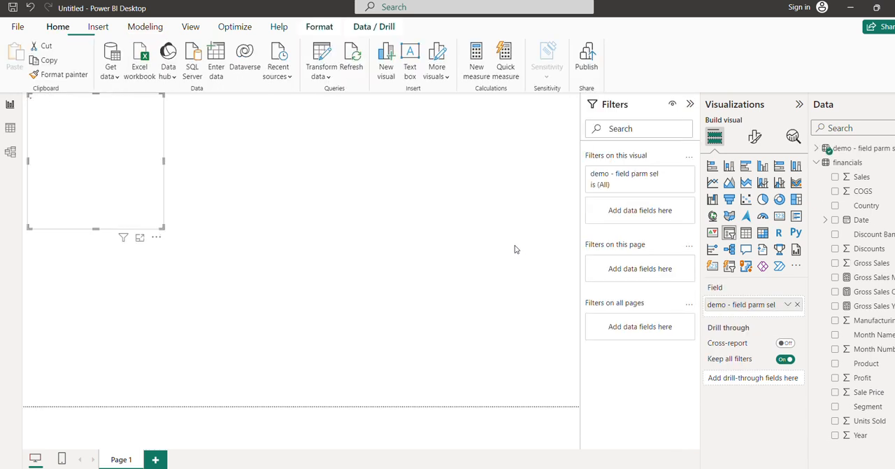
# Move the parameter slicer to the upper-right area of the report page
pyautogui.moveTo(128, 176); pyautogui.dragTo(494, 200)
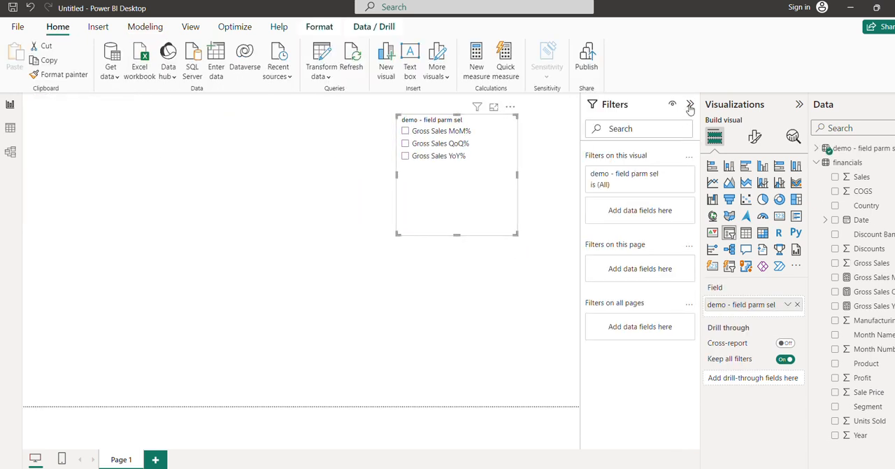
pyautogui.click(754, 105)
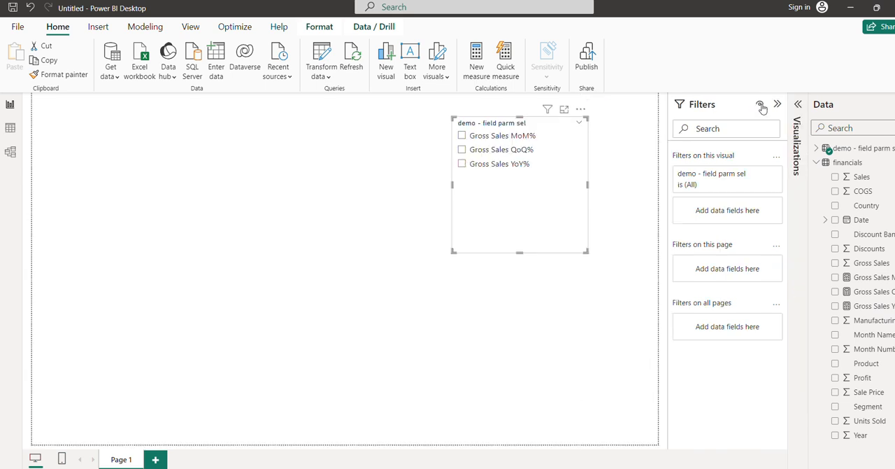
pyautogui.click(798, 105)
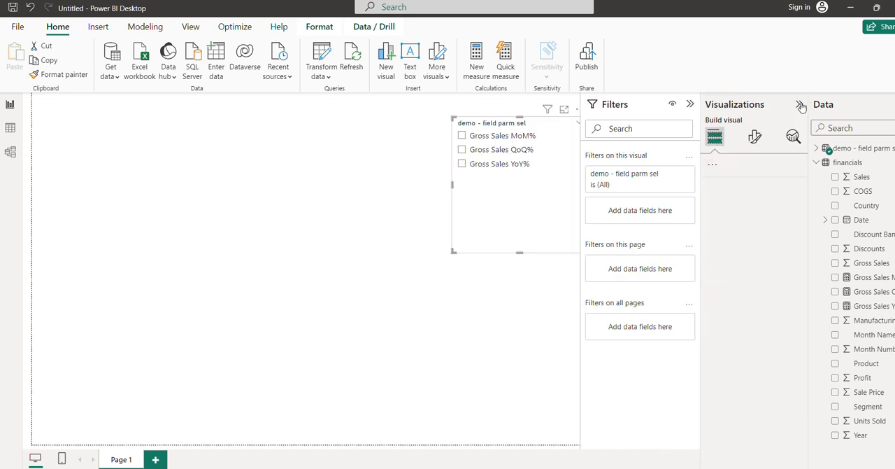
pyautogui.click(754, 136)
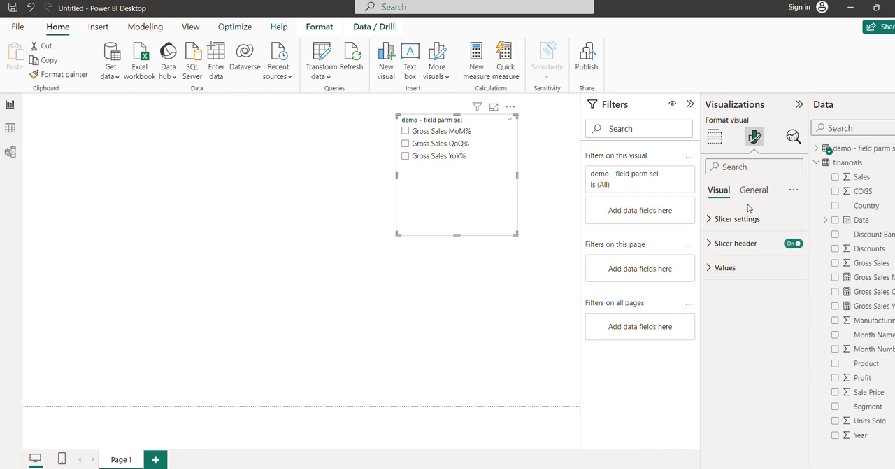
pyautogui.click(750, 197)
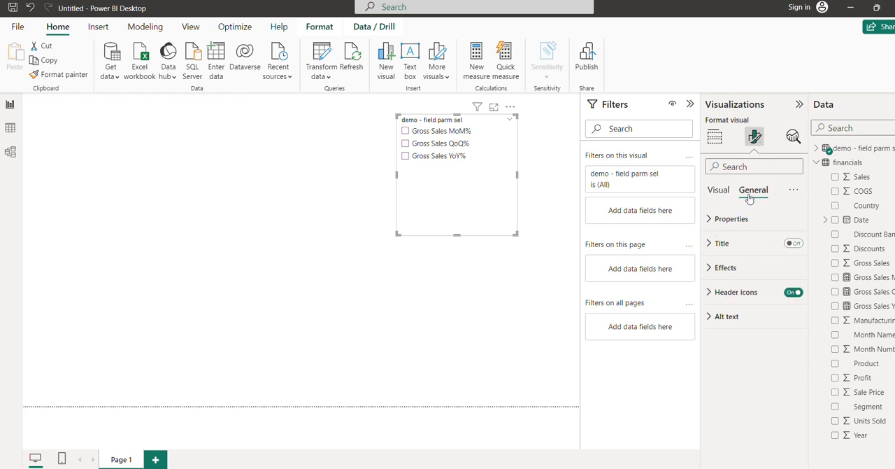
pyautogui.click(713, 224)
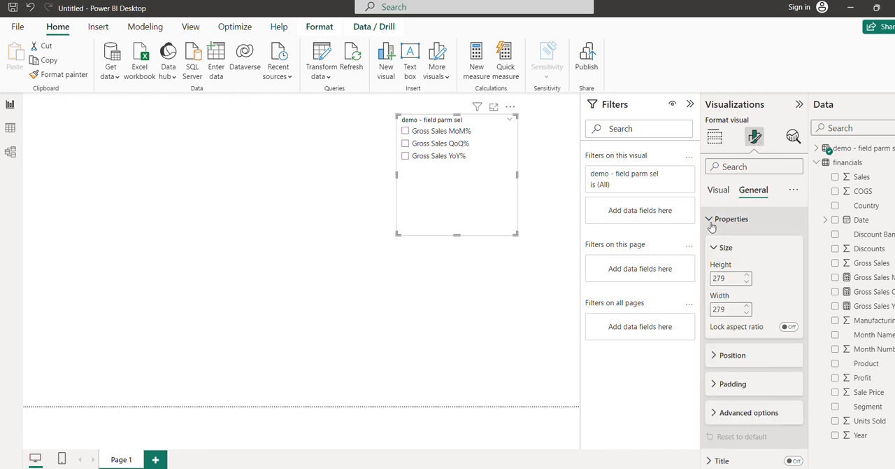
pyautogui.click(712, 223)
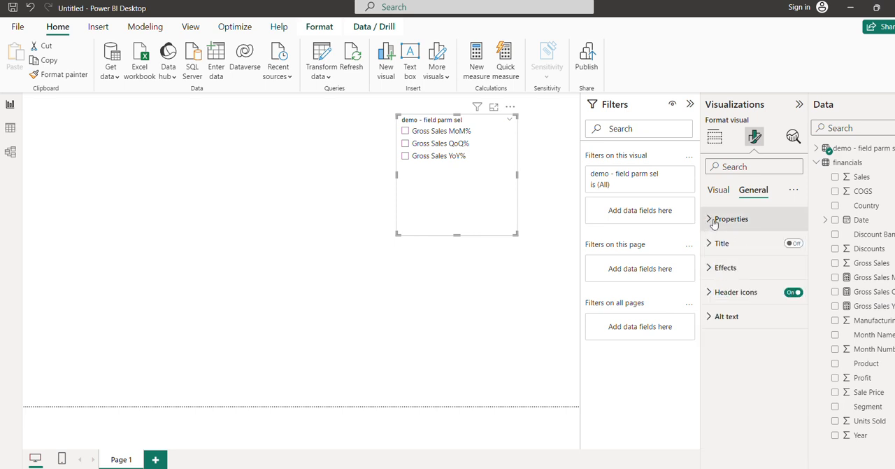
# Set the report page's wallpaper colour to the light grey theme shade
pyautogui.click(535, 306)
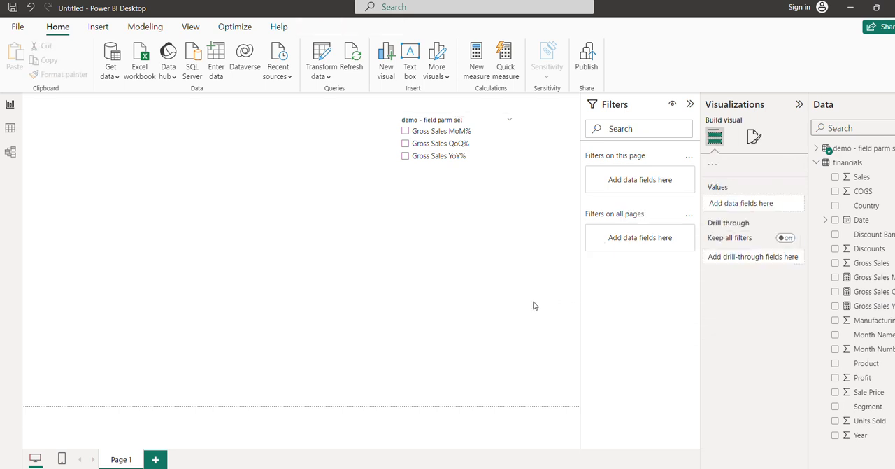
pyautogui.click(753, 137)
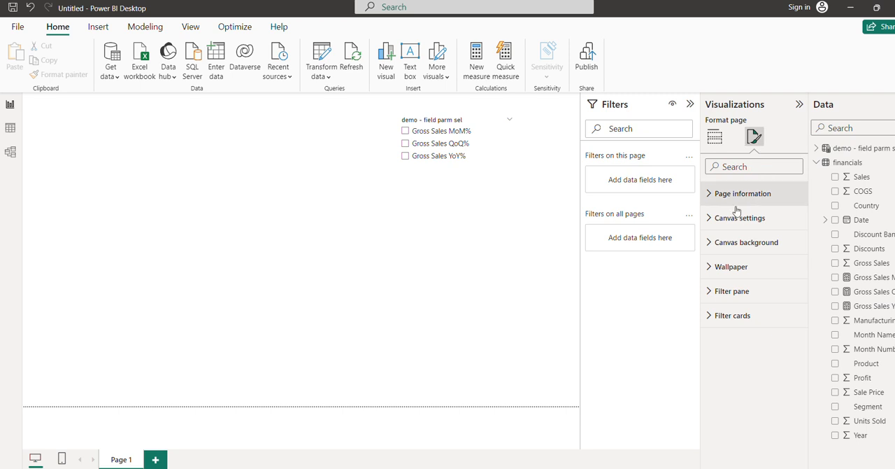
pyautogui.click(712, 196)
pyautogui.click(712, 196)
pyautogui.click(710, 267)
pyautogui.click(733, 308)
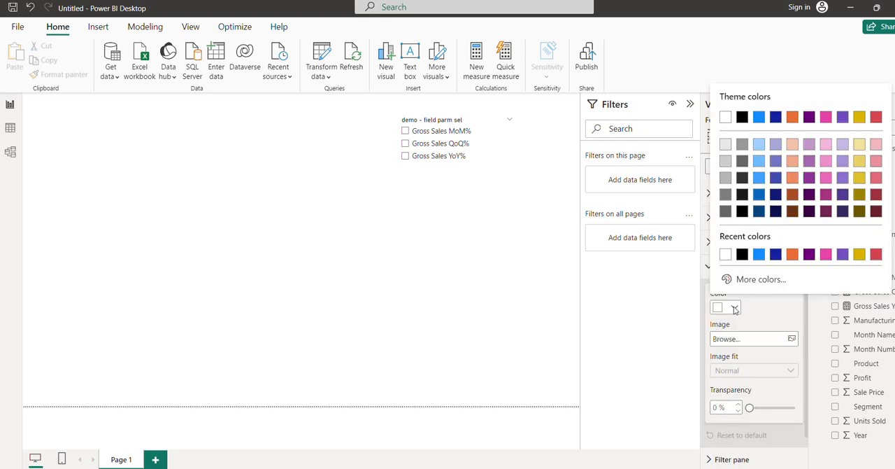
pyautogui.click(725, 143)
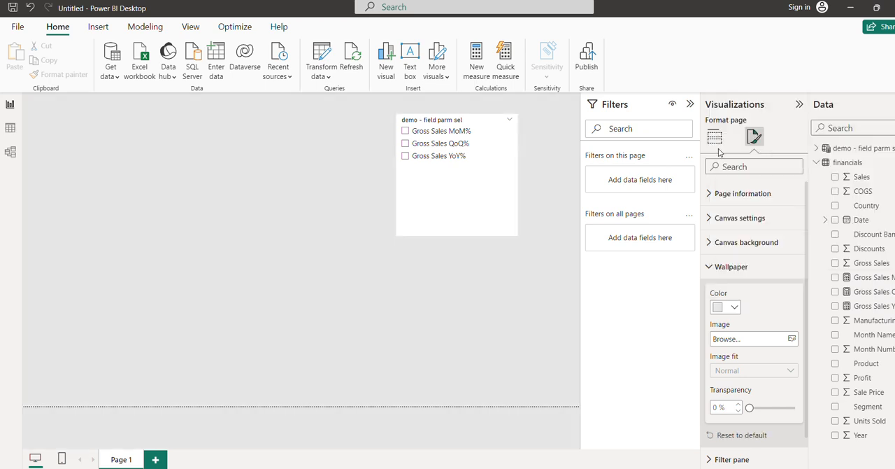
# Turn on Single select for the field parameter slicer and collapse the Filters pane
pyautogui.click(714, 136)
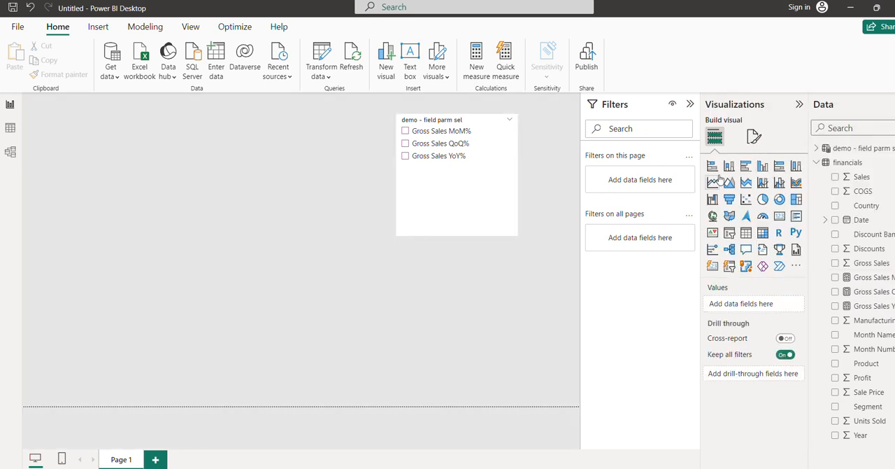
pyautogui.click(495, 227)
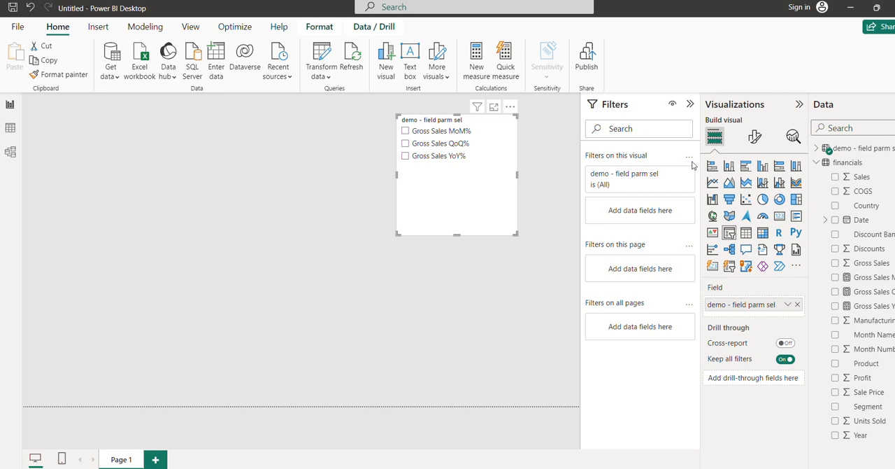
pyautogui.click(754, 137)
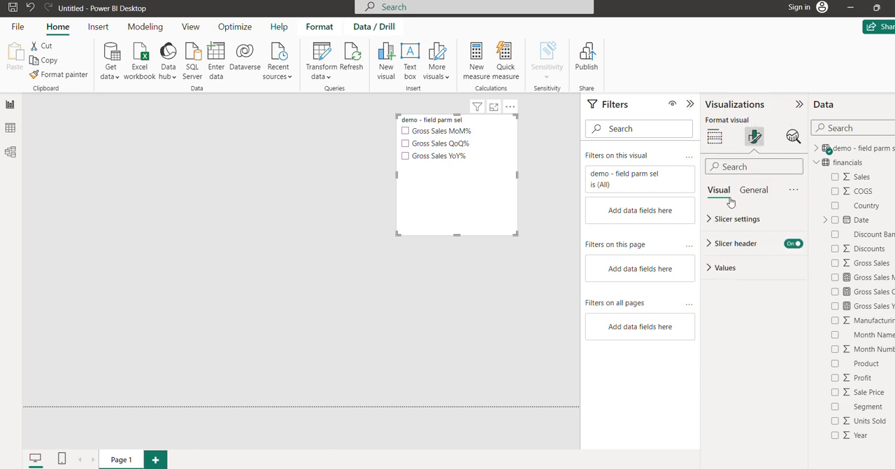
pyautogui.click(713, 220)
pyautogui.click(712, 220)
pyautogui.click(711, 221)
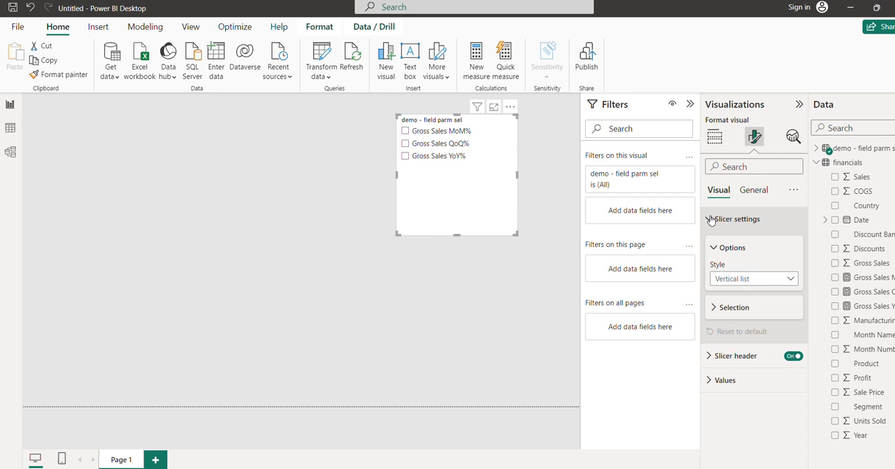
pyautogui.click(717, 308)
pyautogui.click(788, 323)
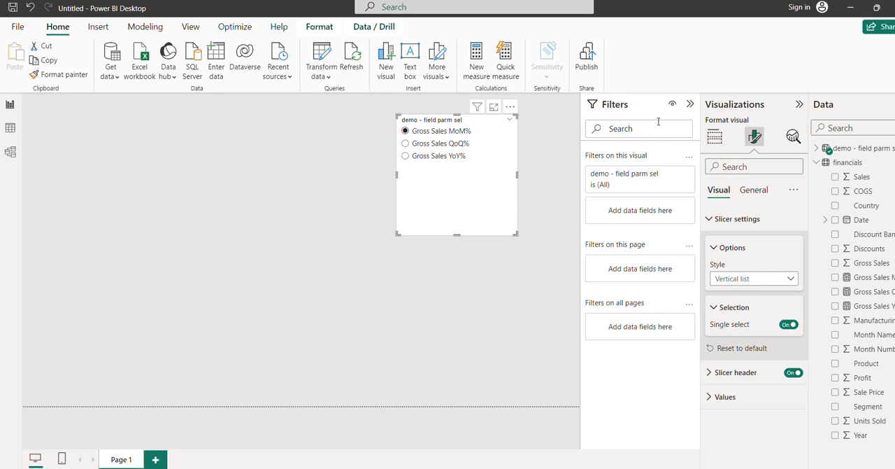
pyautogui.click(690, 104)
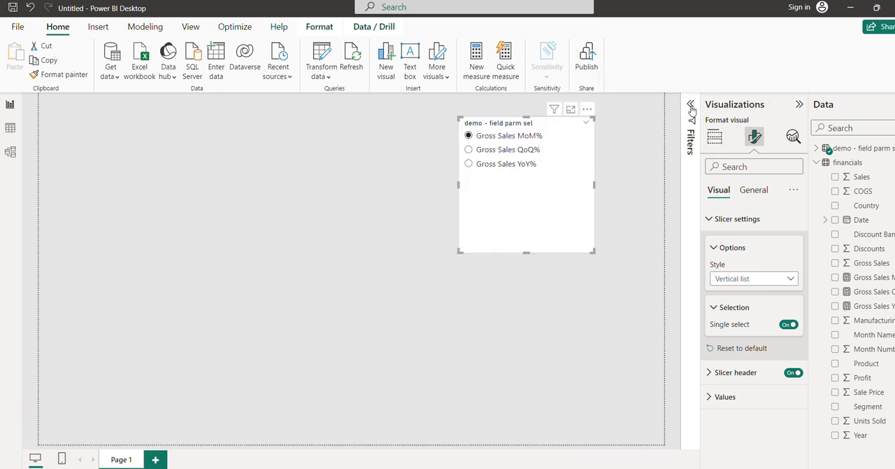
# Add a clustered column chart beside the slicer and enlarge it to fill the space on the slicer's left
pyautogui.click(605, 291)
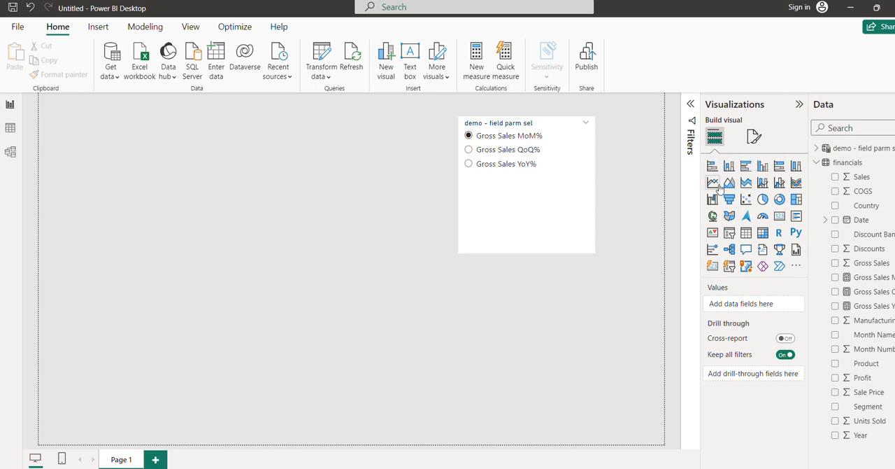
pyautogui.click(763, 168)
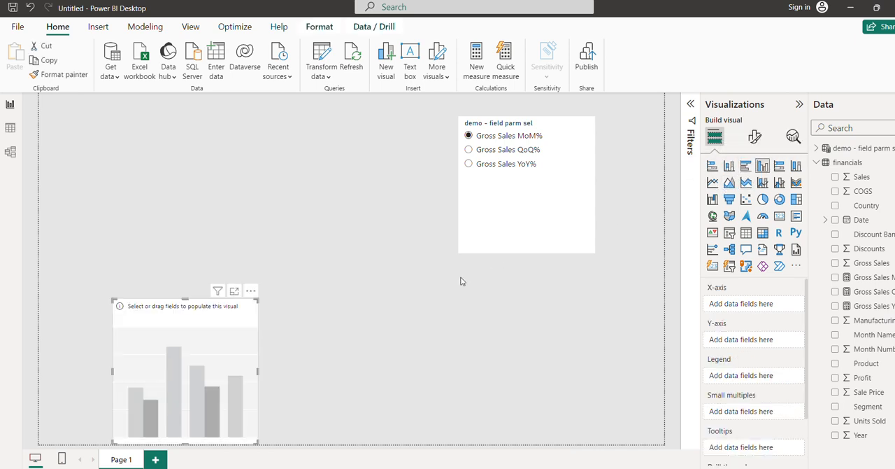
pyautogui.moveTo(177, 337); pyautogui.dragTo(140, 187)
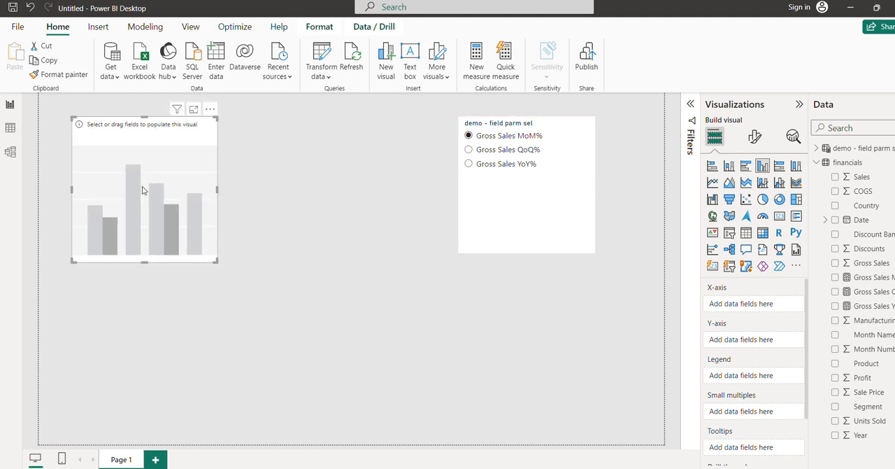
pyautogui.moveTo(221, 190); pyautogui.dragTo(431, 184)
pyautogui.moveTo(250, 261); pyautogui.dragTo(257, 364)
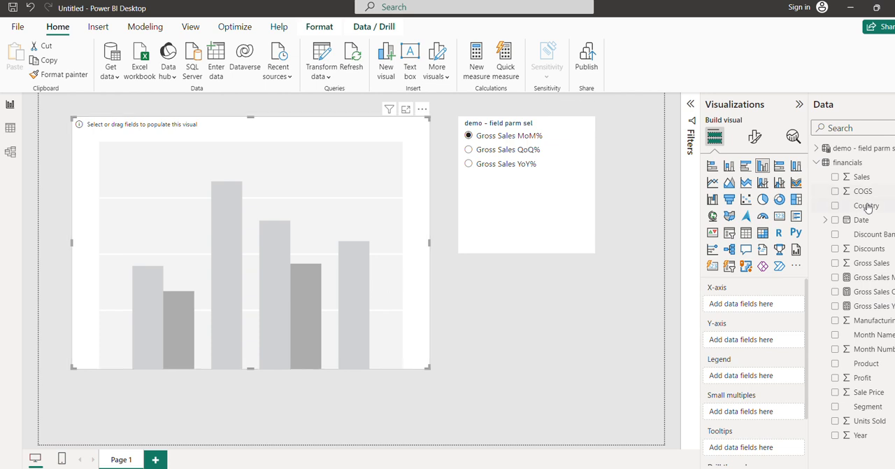
# Put Country and Date without its Day level on the chart's X-axis, and the demo - field parm sel parameter on the Y-axis
pyautogui.moveTo(865, 206); pyautogui.dragTo(780, 305)
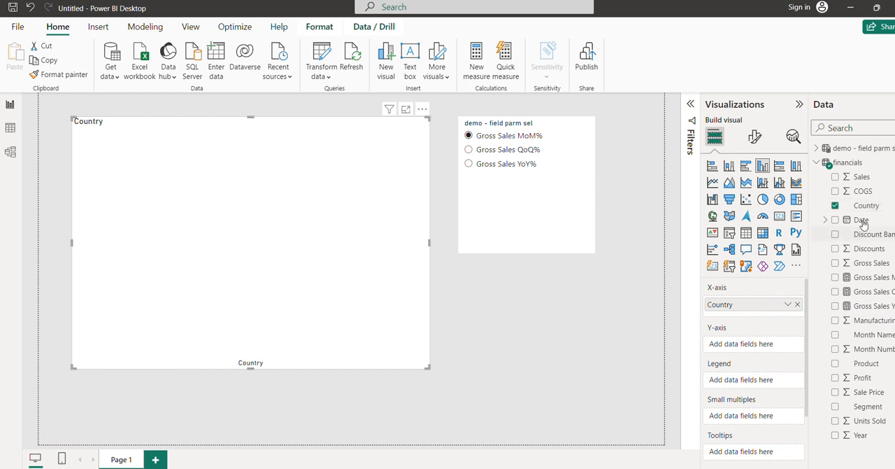
pyautogui.moveTo(862, 221); pyautogui.dragTo(761, 315)
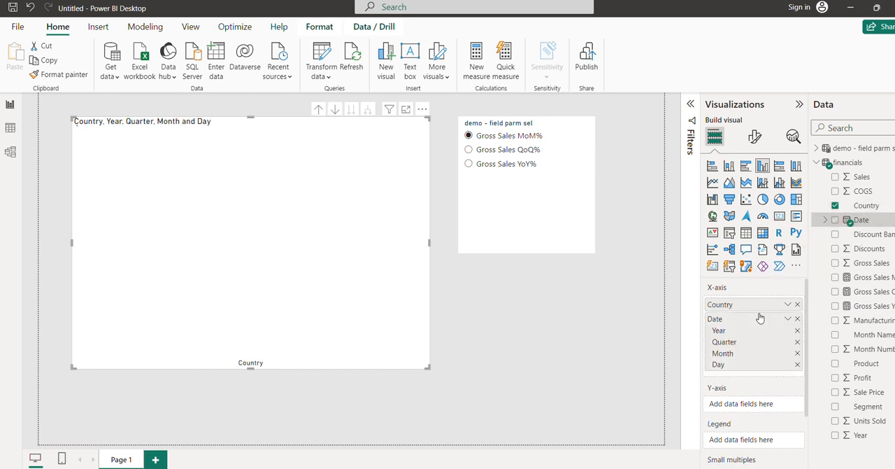
pyautogui.click(797, 365)
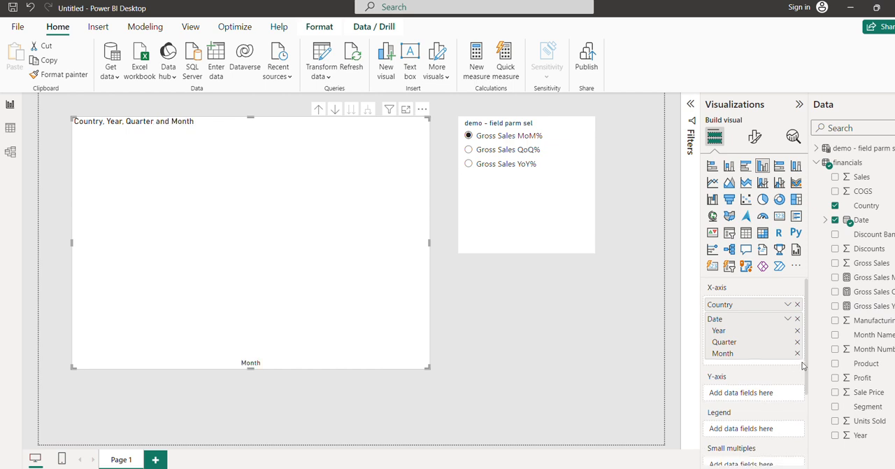
pyautogui.click(823, 149)
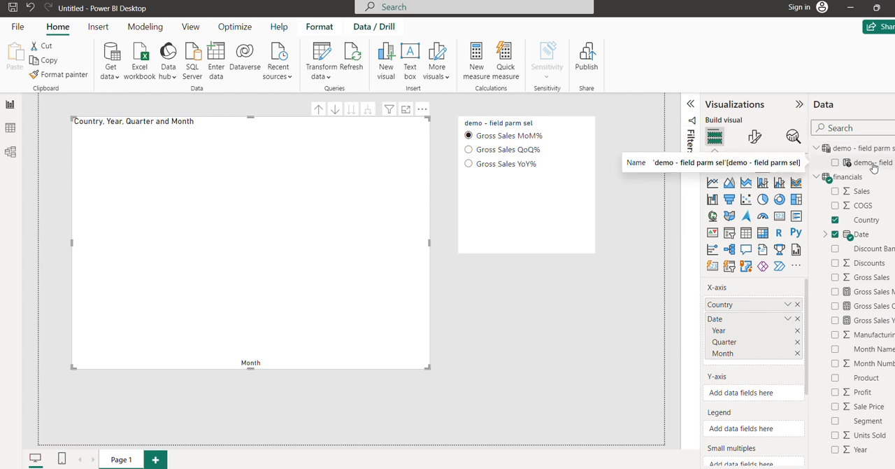
pyautogui.moveTo(873, 167); pyautogui.dragTo(784, 396)
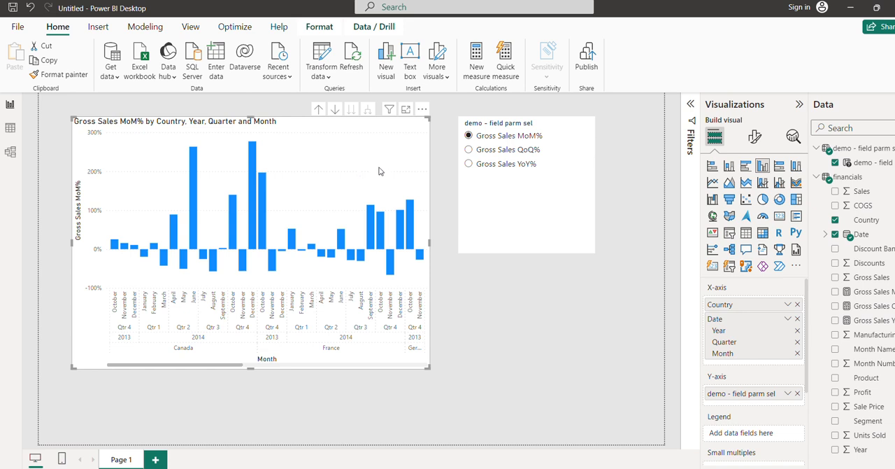
# Highlight the France September 2014 column in the chart and clear the highlight
pyautogui.click(515, 344)
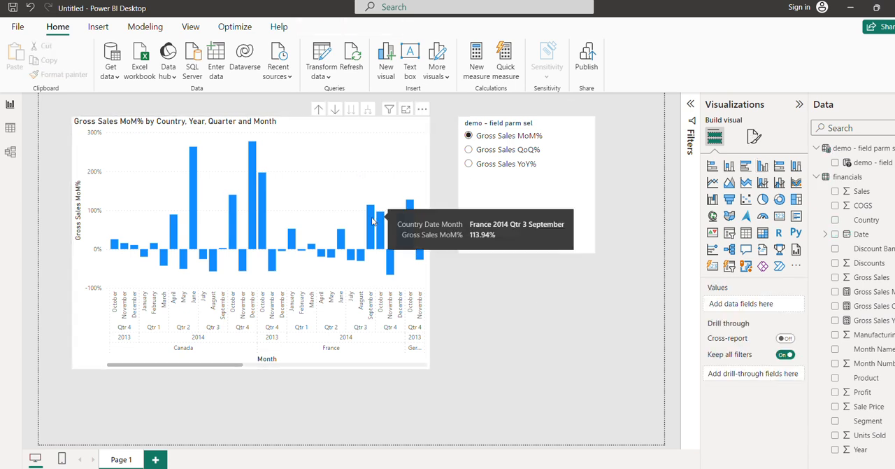
pyautogui.click(371, 222)
pyautogui.click(542, 203)
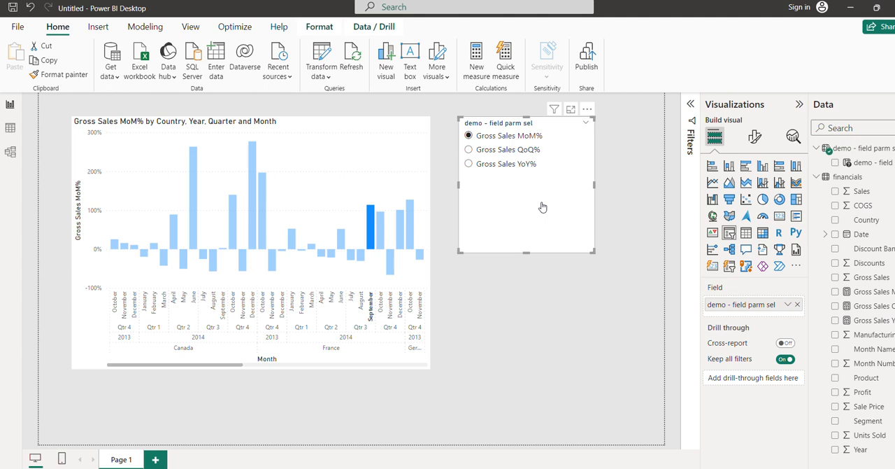
pyautogui.click(359, 203)
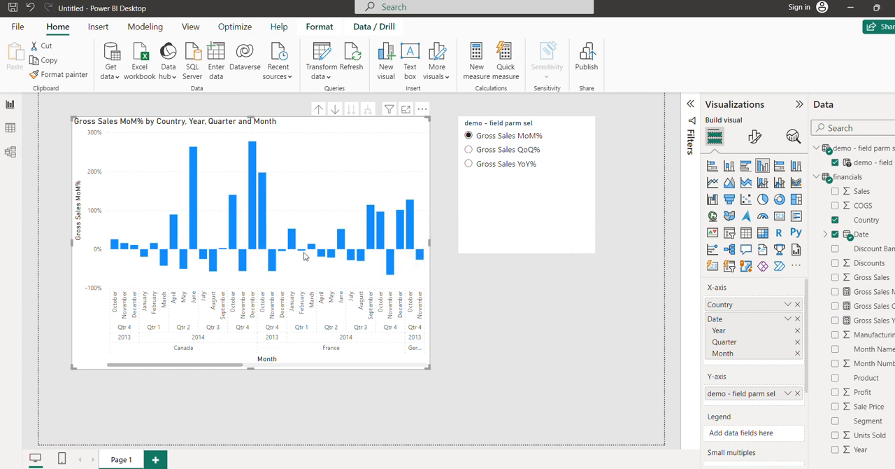
# Drill the column chart up to the Country and Year level and inspect the values of individual columns
pyautogui.click(319, 112)
pyautogui.click(318, 114)
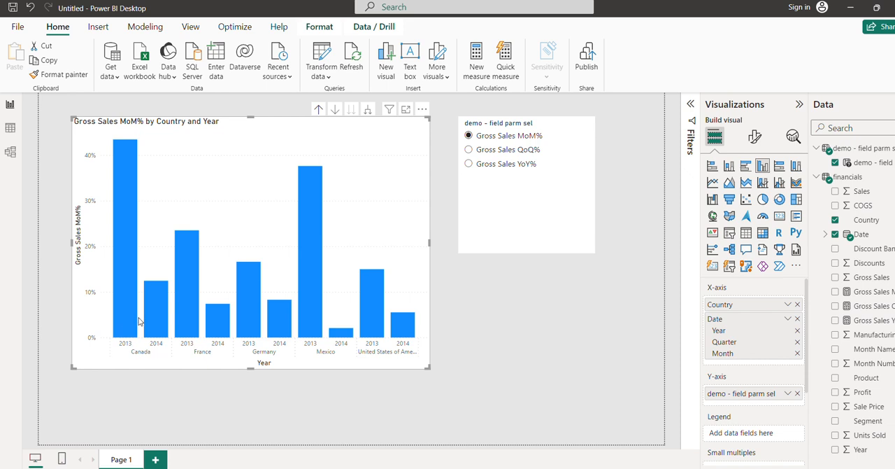
pyautogui.moveTo(131, 321)
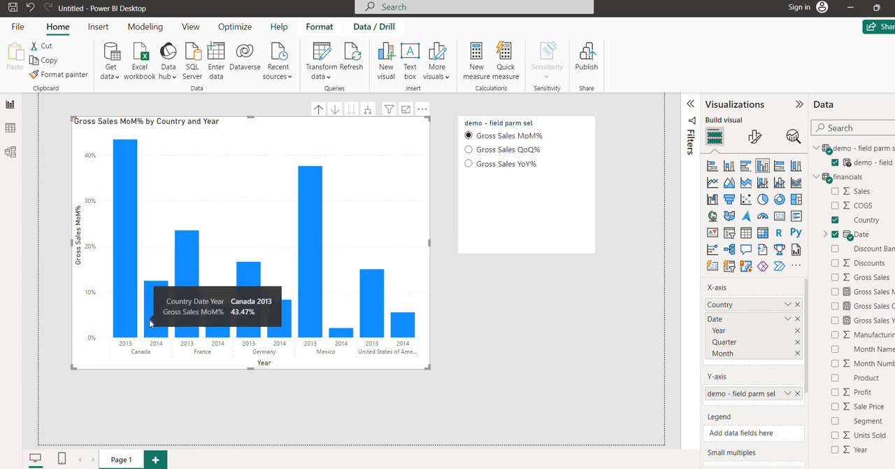
pyautogui.moveTo(163, 324)
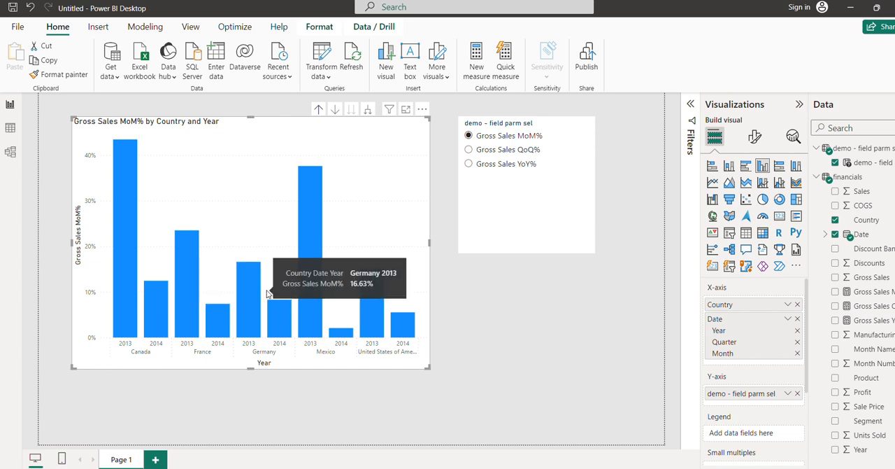
pyautogui.moveTo(243, 290)
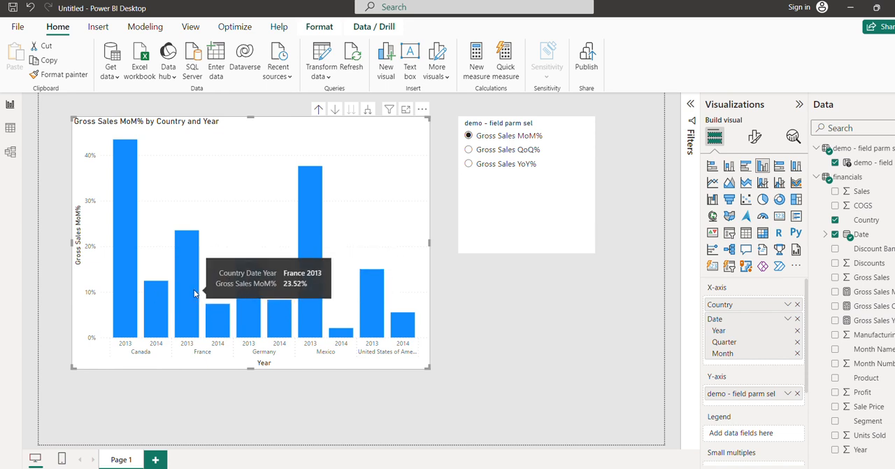
# Test the slicer by switching the chart between Gross Sales QoQ% and MoM%, ending on Gross Sales YoY%, and select the chart
pyautogui.click(499, 151)
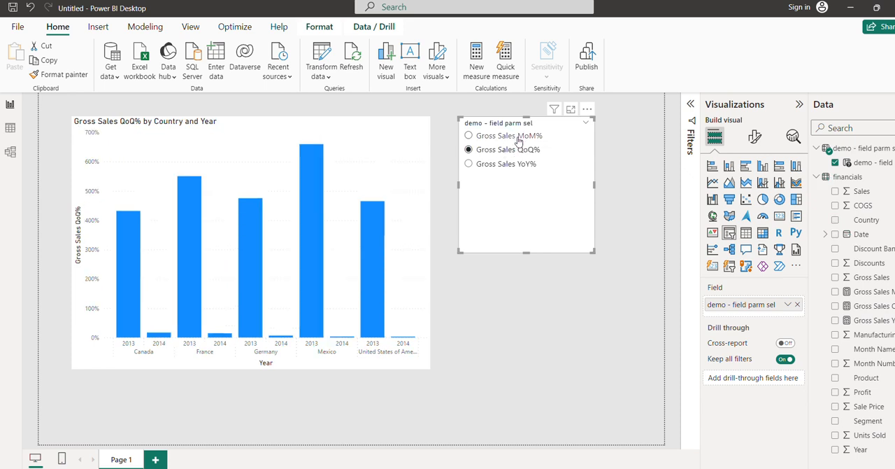
pyautogui.click(518, 140)
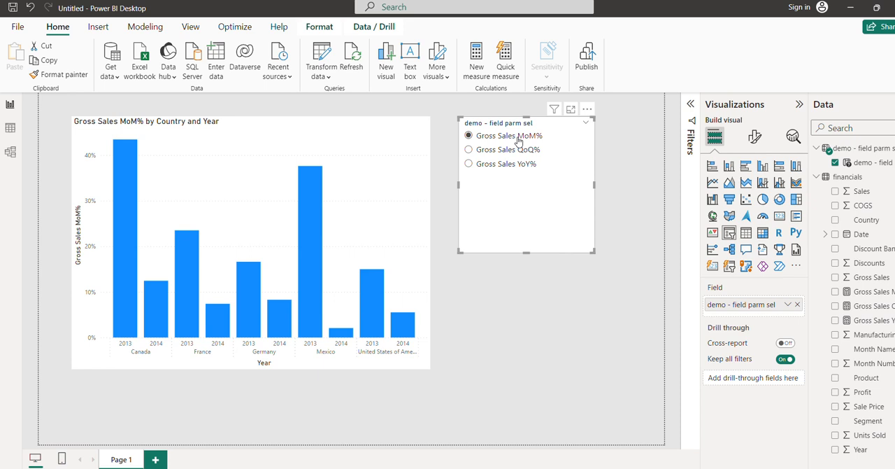
pyautogui.click(511, 152)
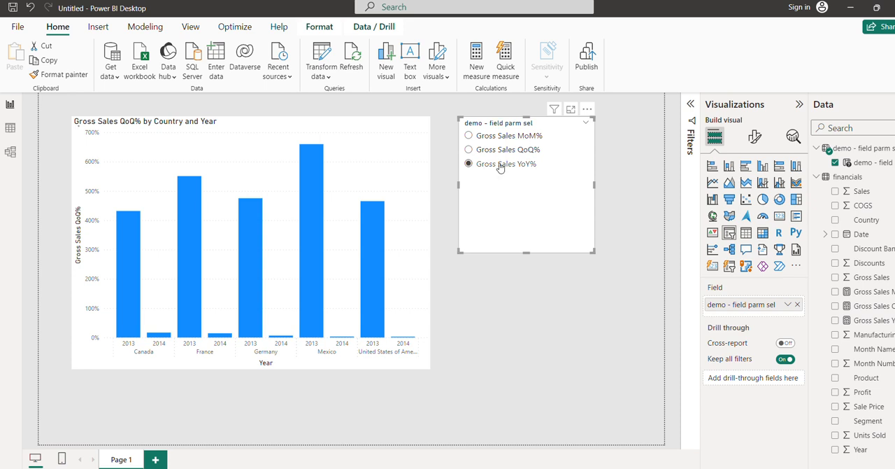
pyautogui.click(501, 166)
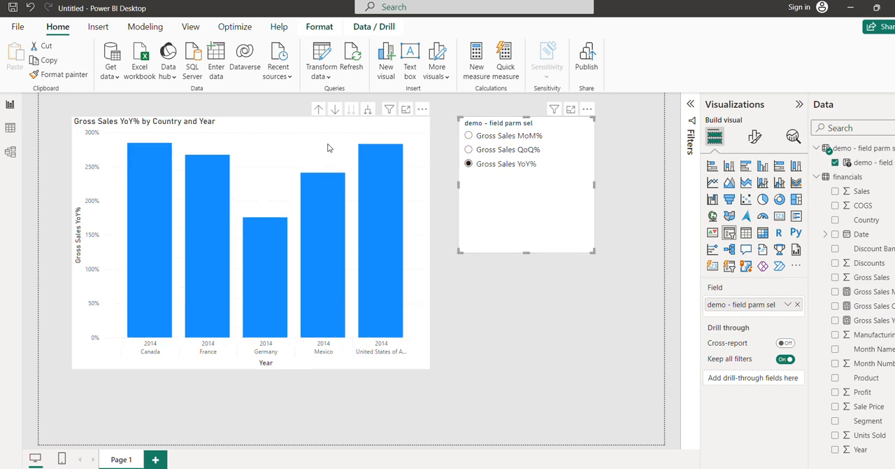
pyautogui.click(297, 170)
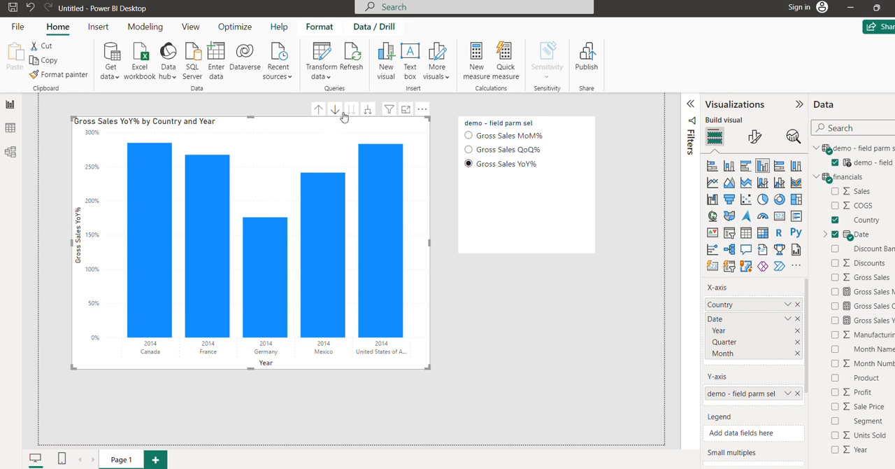
# Expand the column chart to the Quarter level and switch its measure to Gross Sales QoQ%, ending on Gross Sales MoM%
pyautogui.click(367, 112)
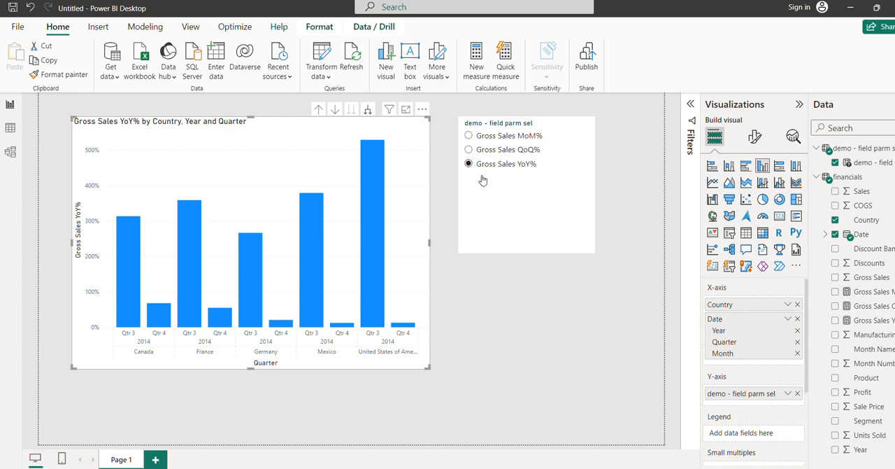
pyautogui.click(493, 151)
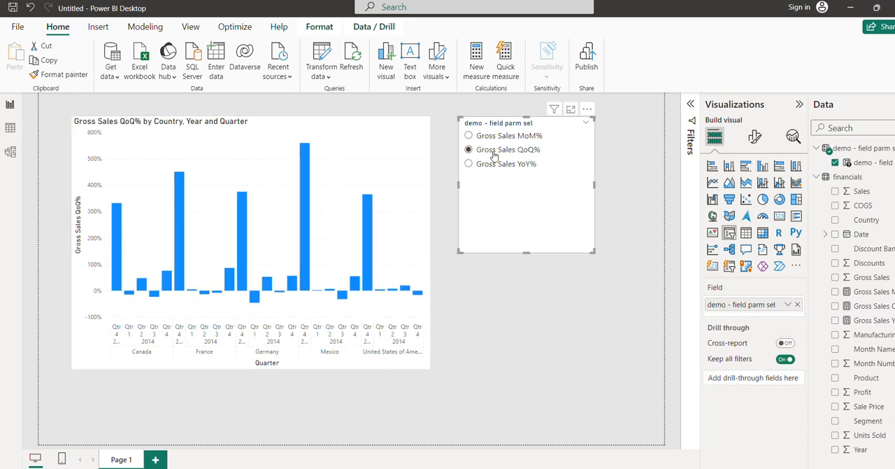
pyautogui.click(499, 137)
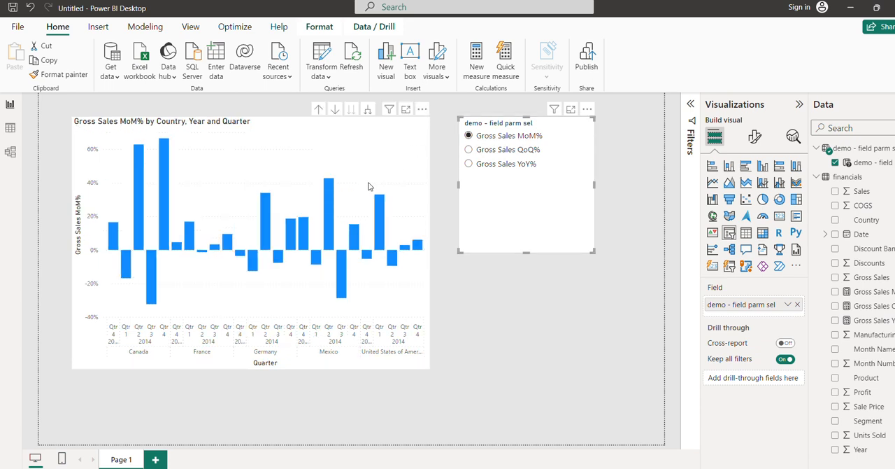
# Expand the column chart down to the Month level and drill it back up to the Country level
pyautogui.click(370, 128)
pyautogui.click(369, 109)
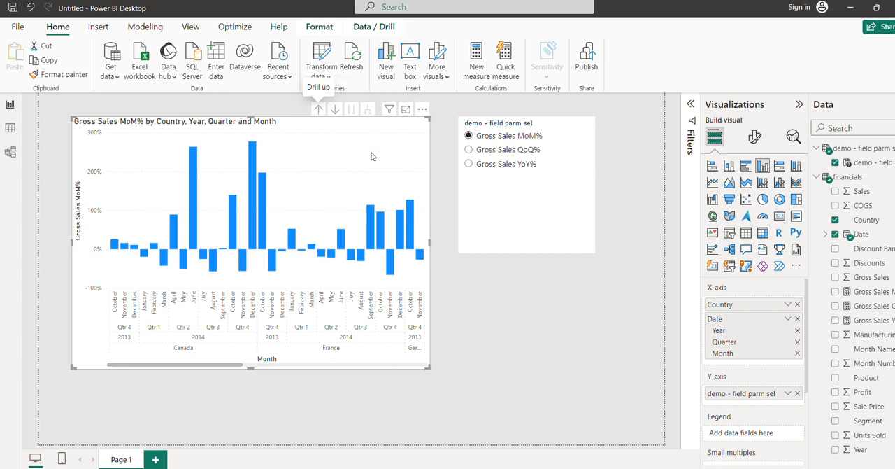
pyautogui.click(318, 110)
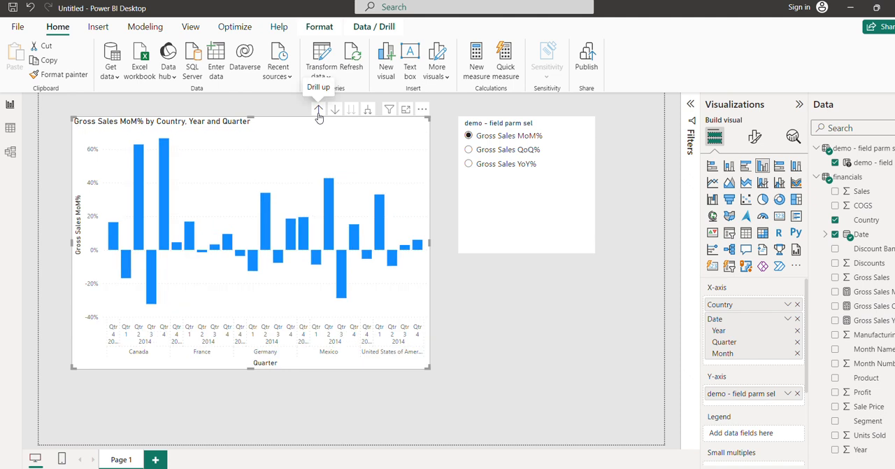
pyautogui.click(319, 111)
pyautogui.click(319, 112)
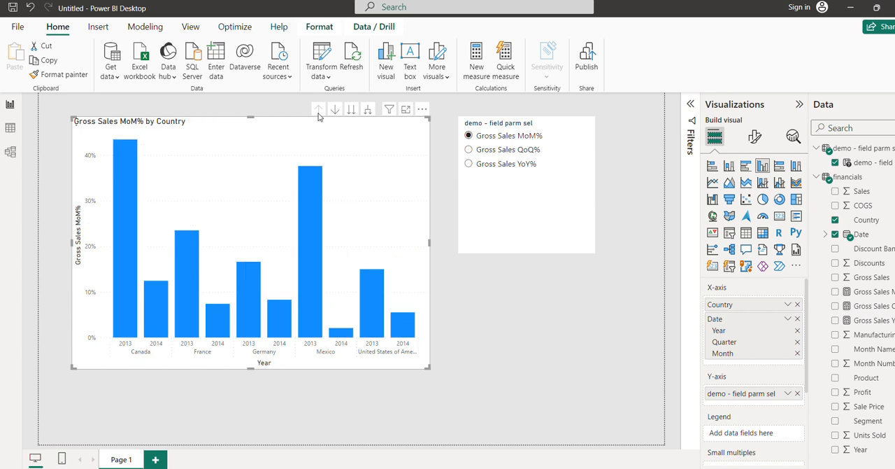